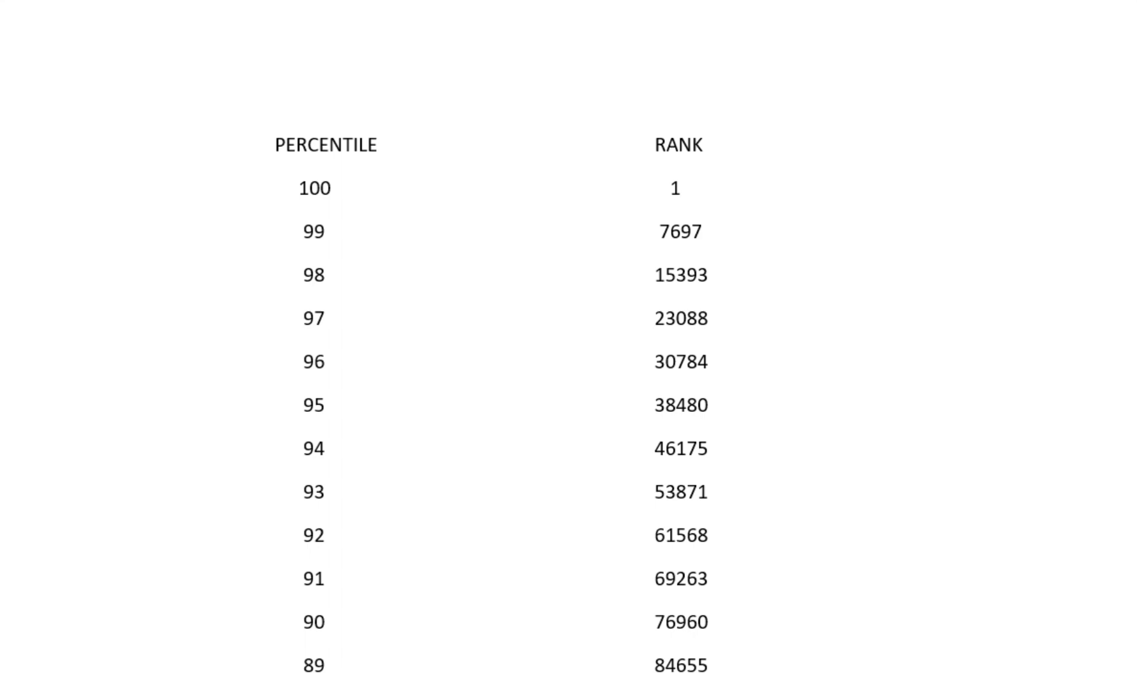
scroll(568, 355, "down", 2)
scroll(568, 355, "down", 1)
scroll(569, 355, "down", 3)
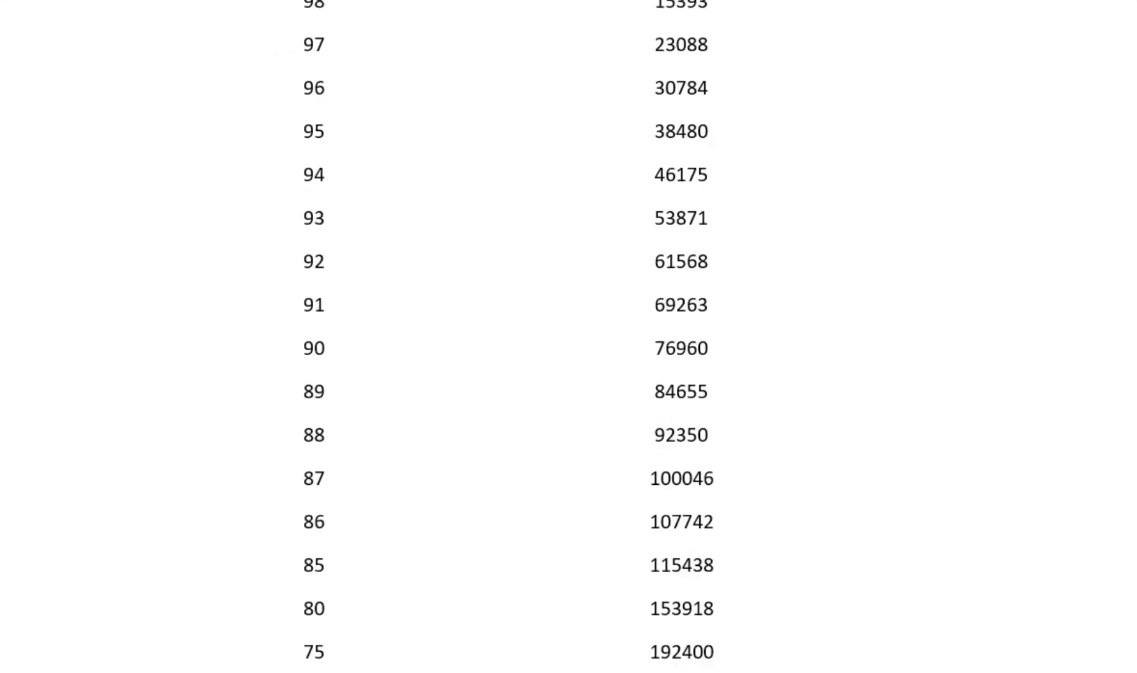
scroll(569, 355, "down", 1)
scroll(569, 355, "down", 3)
scroll(568, 355, "up", 5)
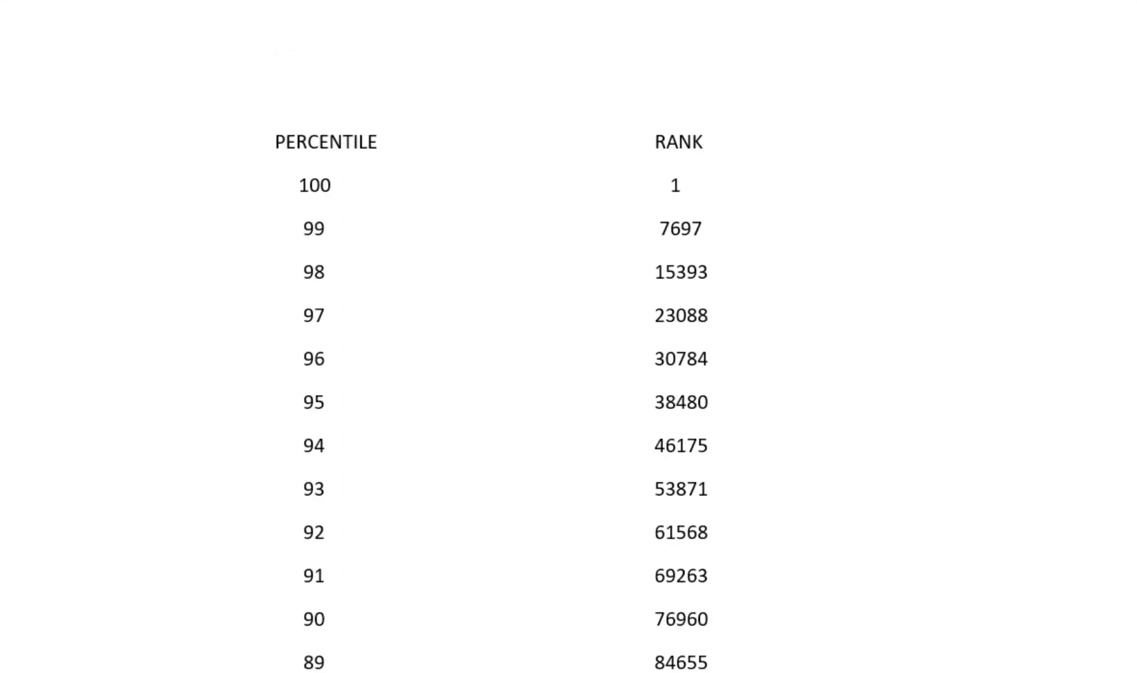
scroll(569, 355, "up", 1)
scroll(569, 355, "down", 1)
scroll(568, 355, "down", 1)
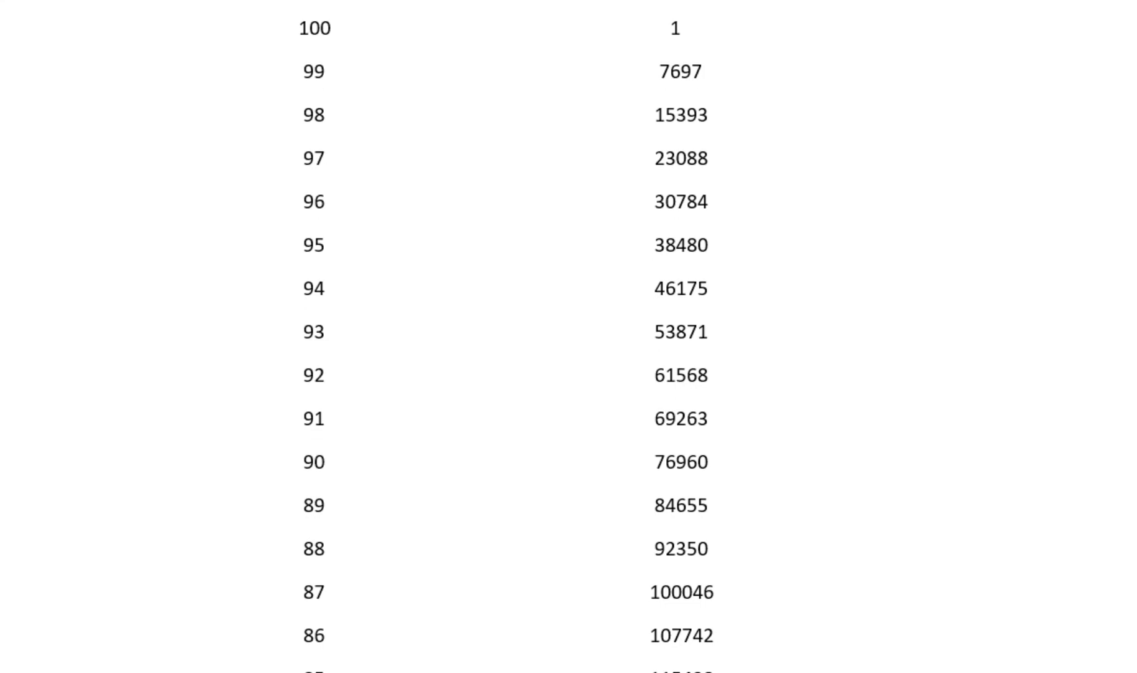
scroll(569, 355, "down", 1)
scroll(568, 355, "down", 1)
scroll(568, 355, "down", 1)
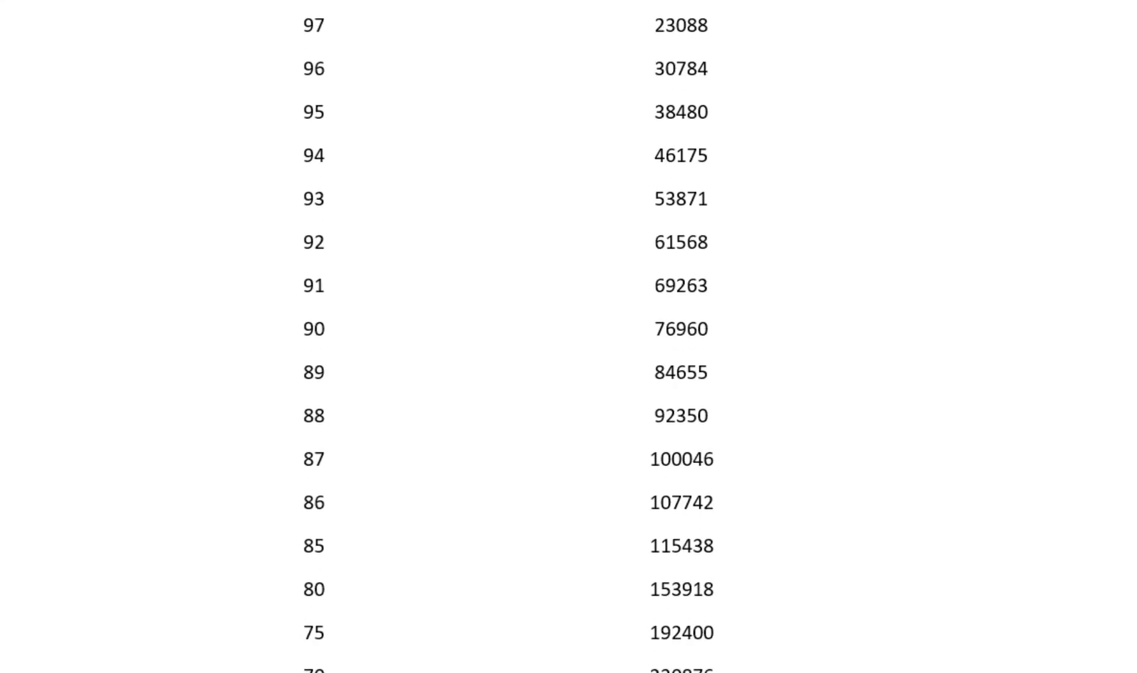
scroll(569, 355, "down", 1)
scroll(568, 355, "down", 1)
scroll(569, 355, "down", 1)
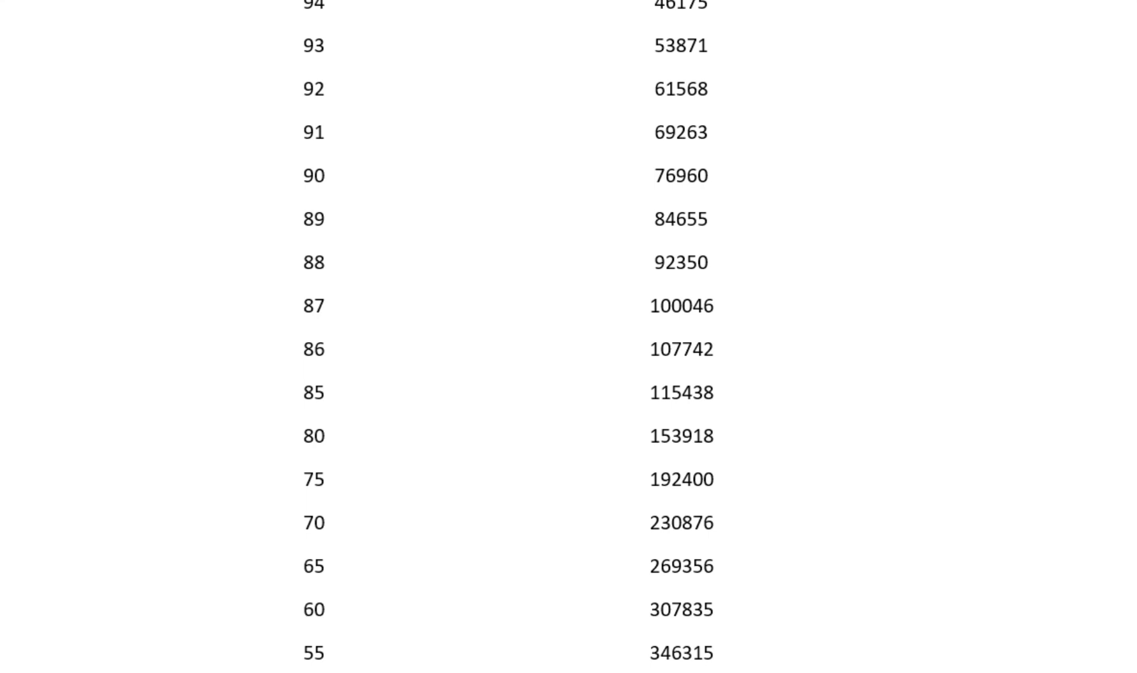
scroll(569, 355, "down", 1)
scroll(569, 355, "up", 2)
scroll(568, 355, "up", 3)
scroll(568, 354, "up", 3)
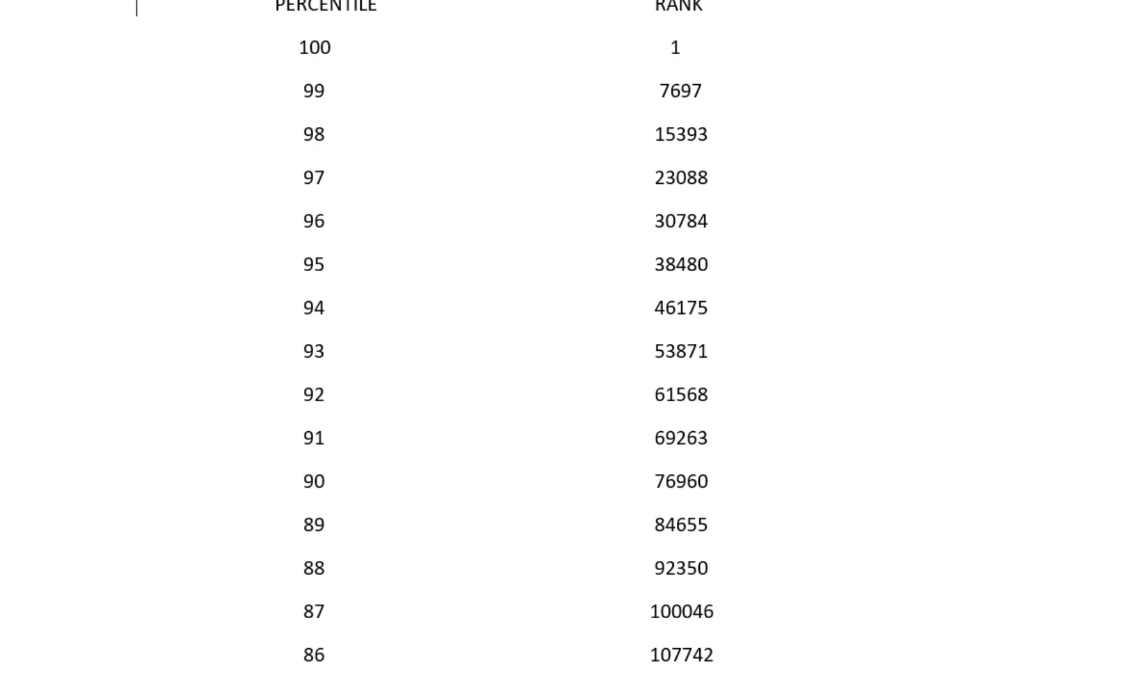
scroll(568, 355, "up", 1)
scroll(568, 355, "up", 1)
scroll(569, 355, "up", 2)
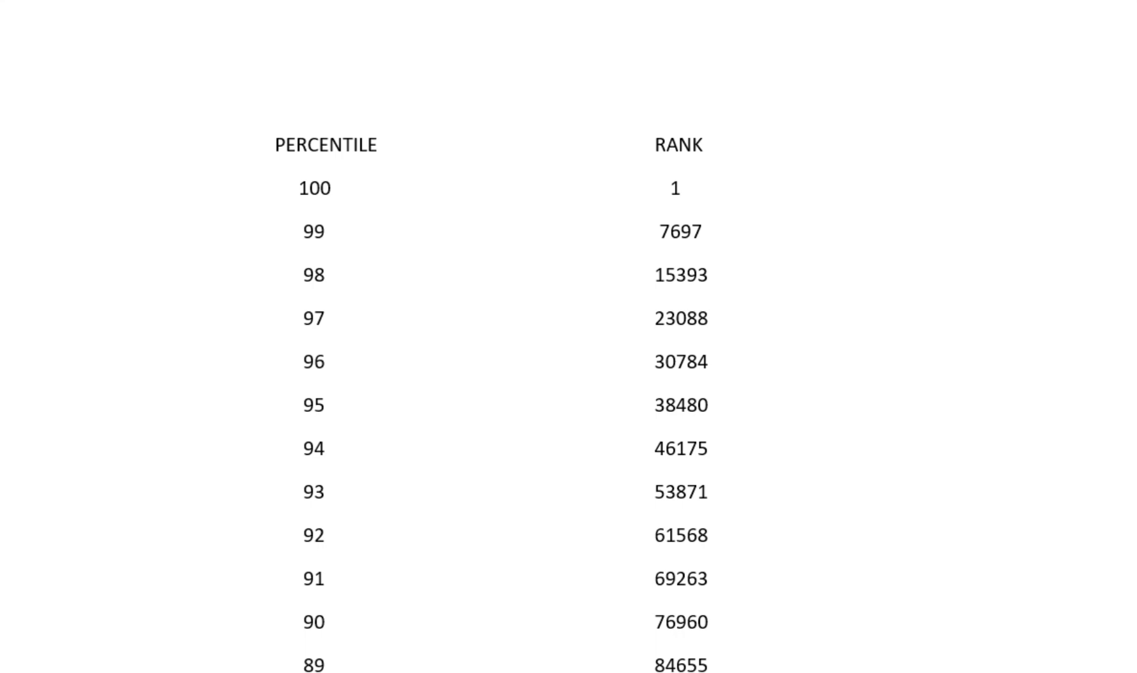
scroll(568, 355, "down", 2)
scroll(569, 354, "up", 2)
scroll(568, 354, "down", 2)
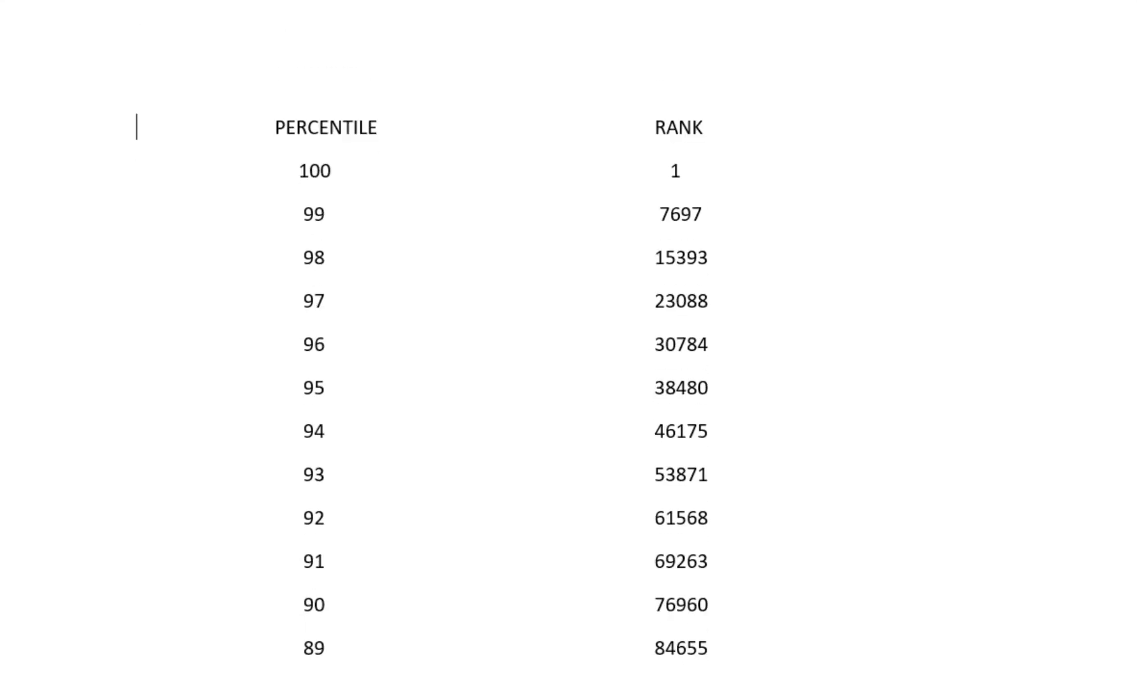
scroll(568, 355, "down", 2)
scroll(569, 355, "down", 1)
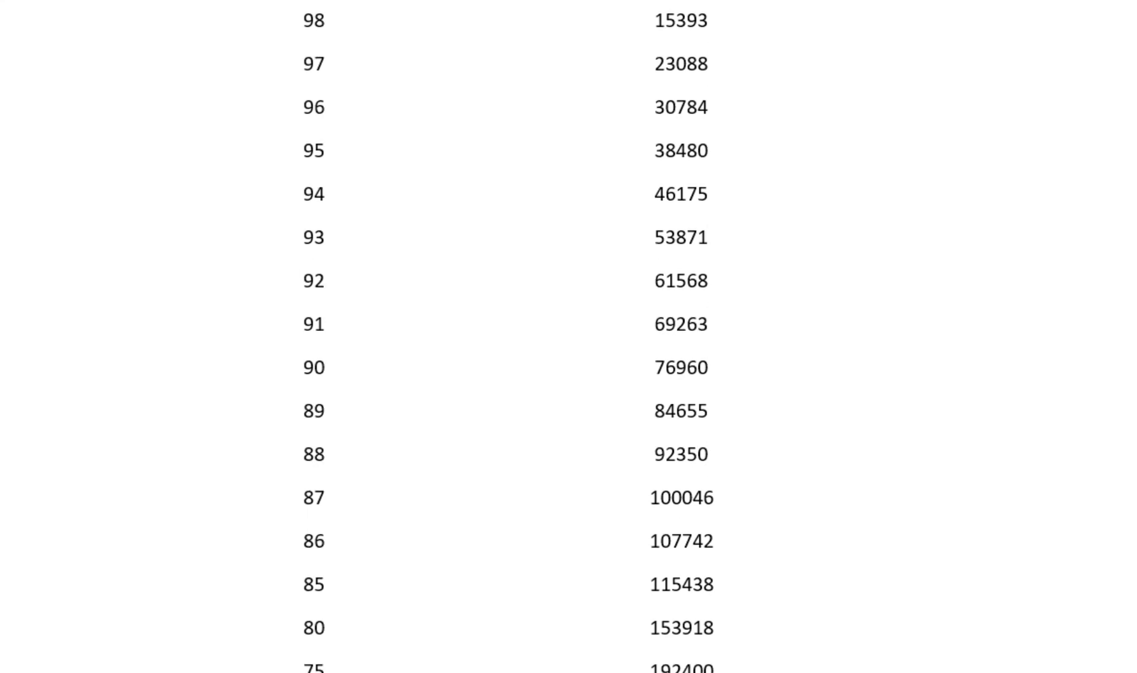
scroll(569, 355, "down", 1)
scroll(569, 355, "down", 1)
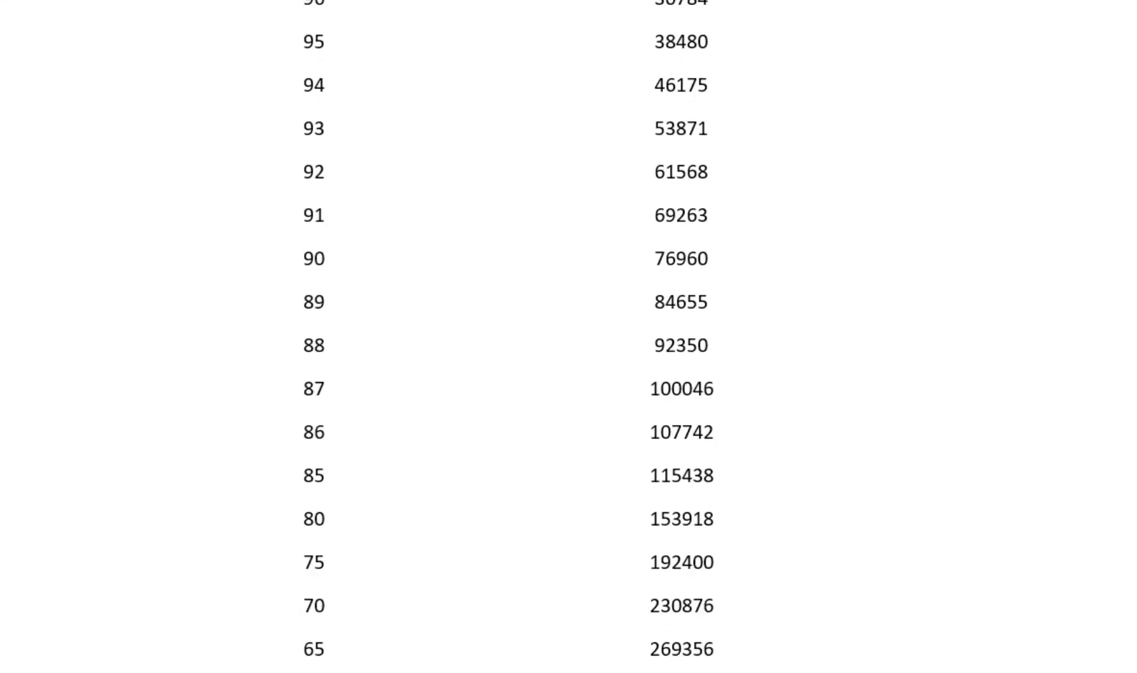
scroll(568, 355, "up", 3)
scroll(569, 355, "up", 2)
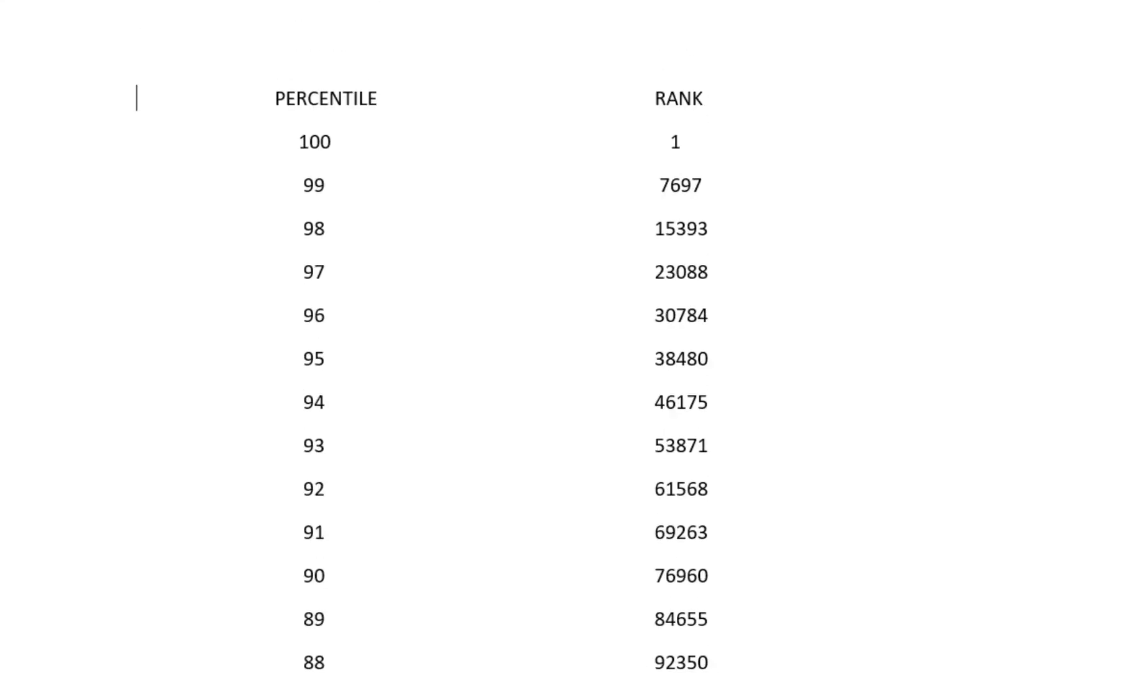